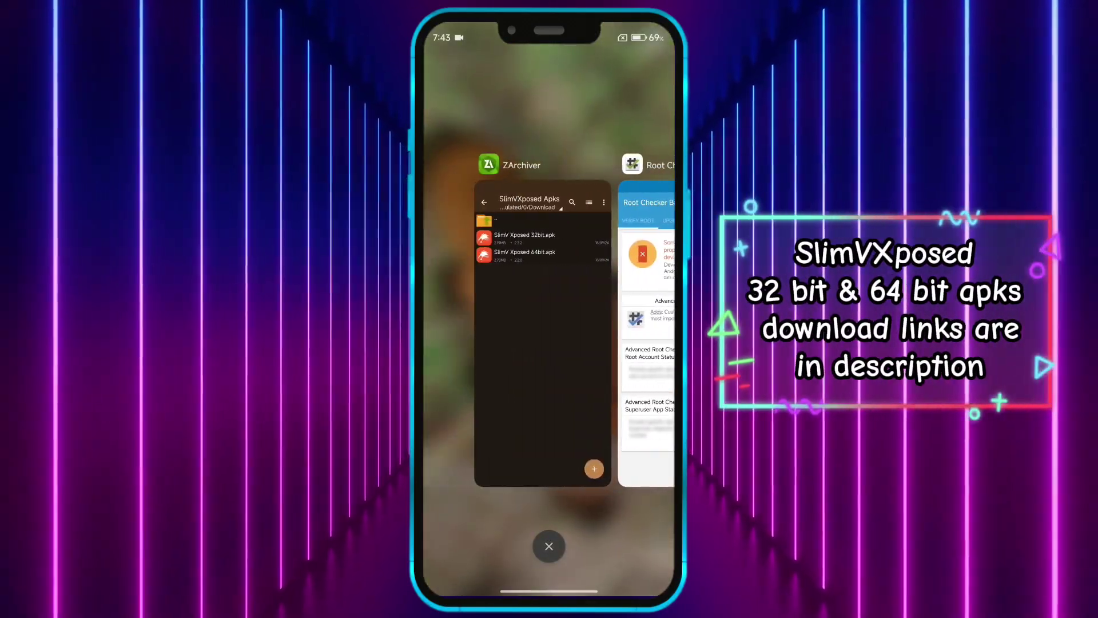
Bring ZArchiver back from recents, showing the SlimV Xposed 32-bit and 64-bit APKs.
left_click(561, 402)
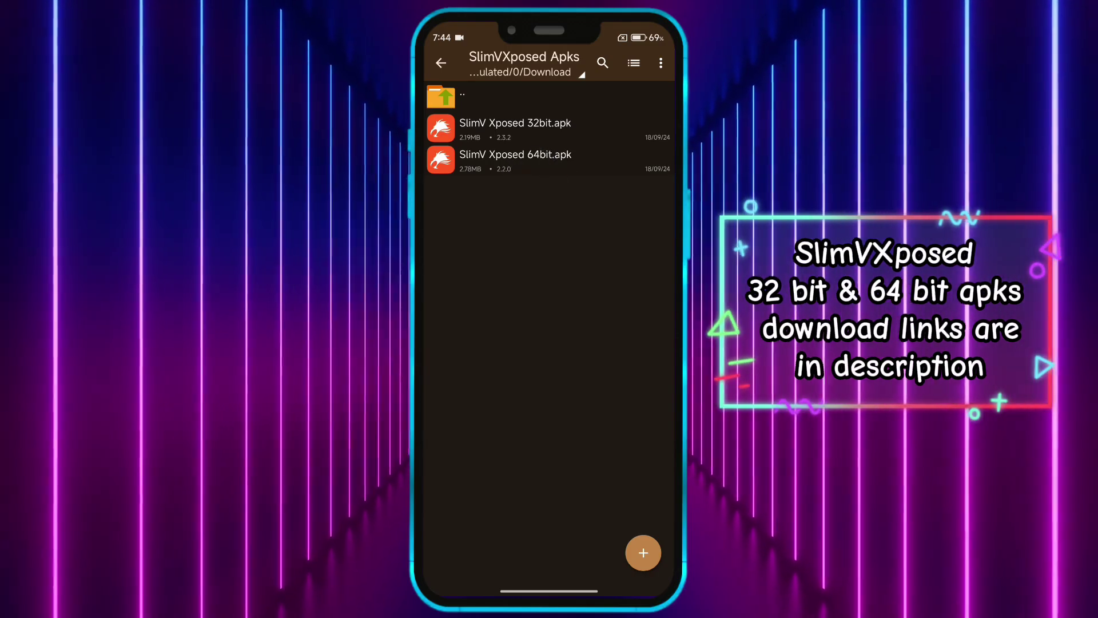
Install SlimV Xposed 64bit.apk from ZArchiver and let it pass the security scan.
left_click(514, 160)
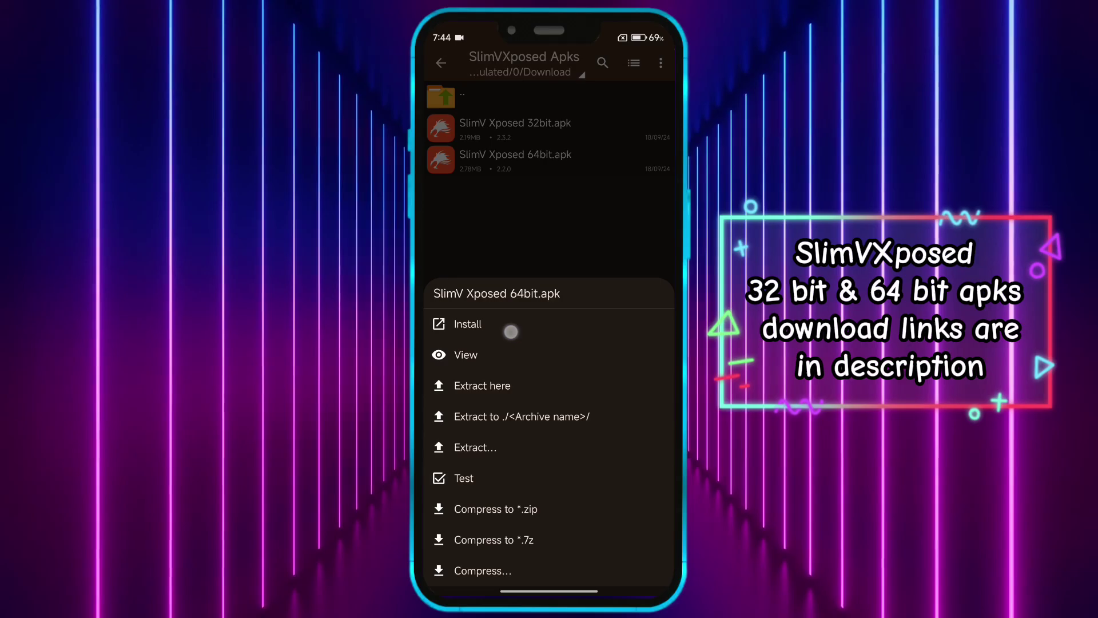
left_click(511, 331)
left_click(630, 348)
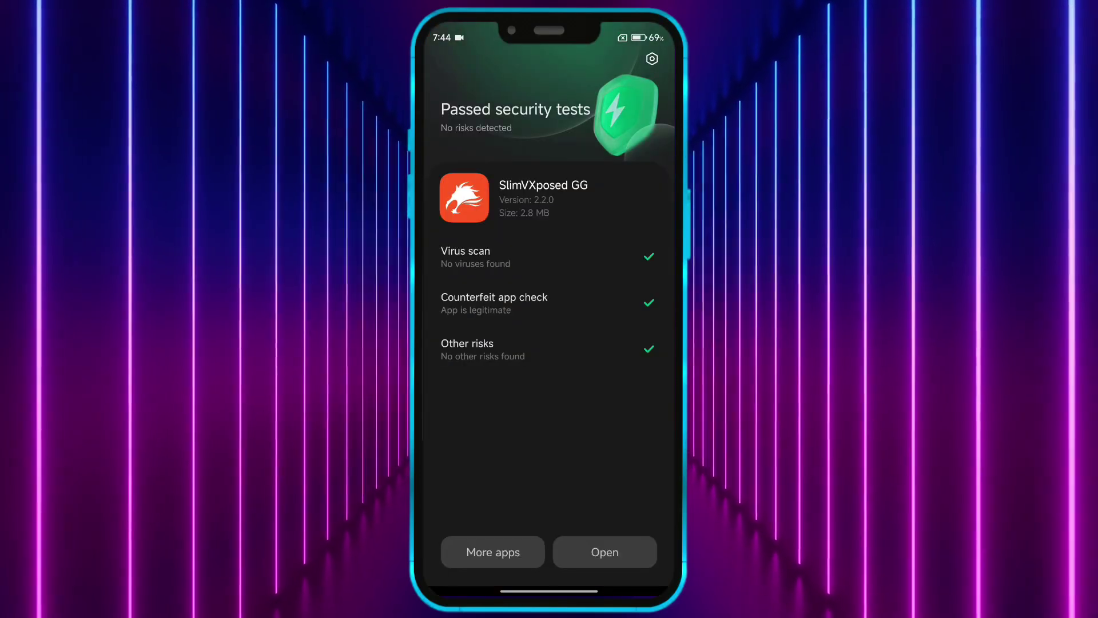
Launch SlimVXposed GG, allowing notifications, dismissing the update log and accepting the privacy policy.
left_click(605, 552)
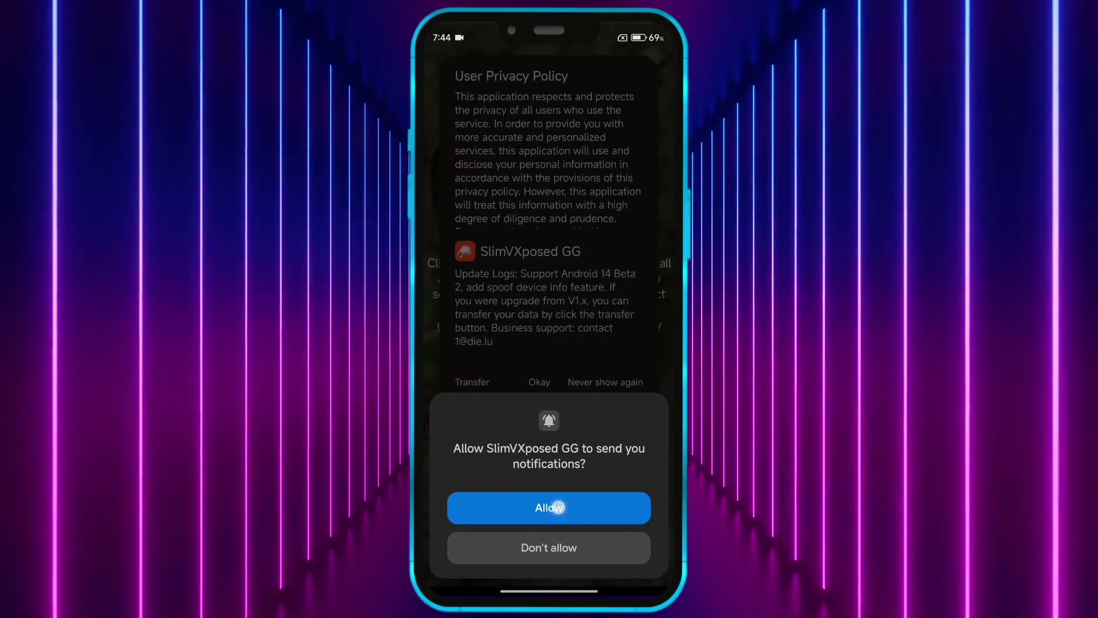
left_click(558, 506)
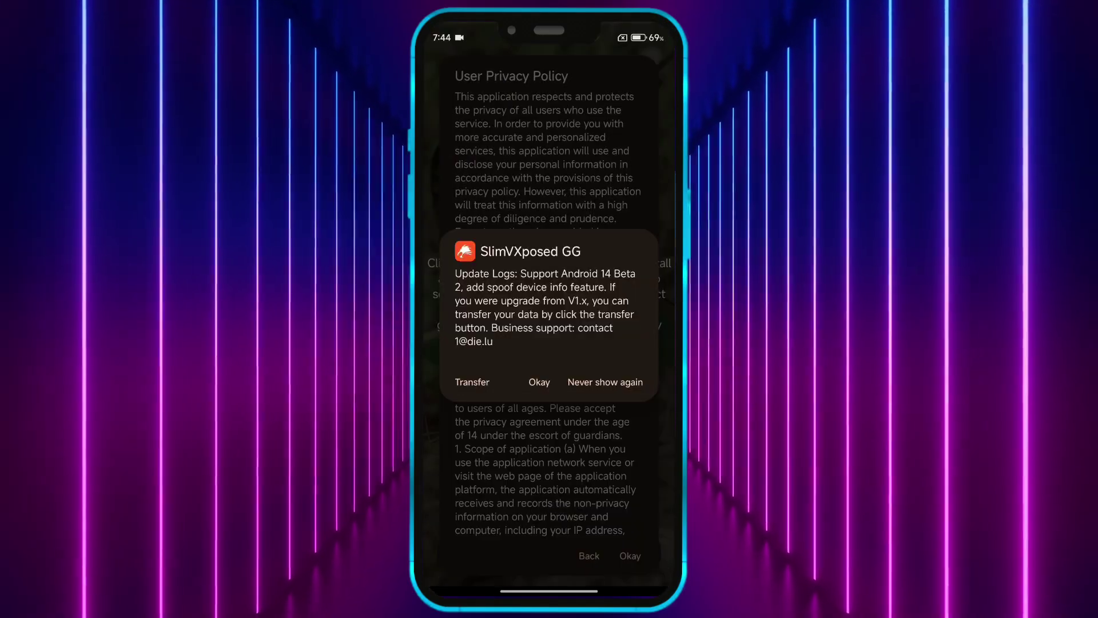
left_click(614, 384)
left_click(629, 558)
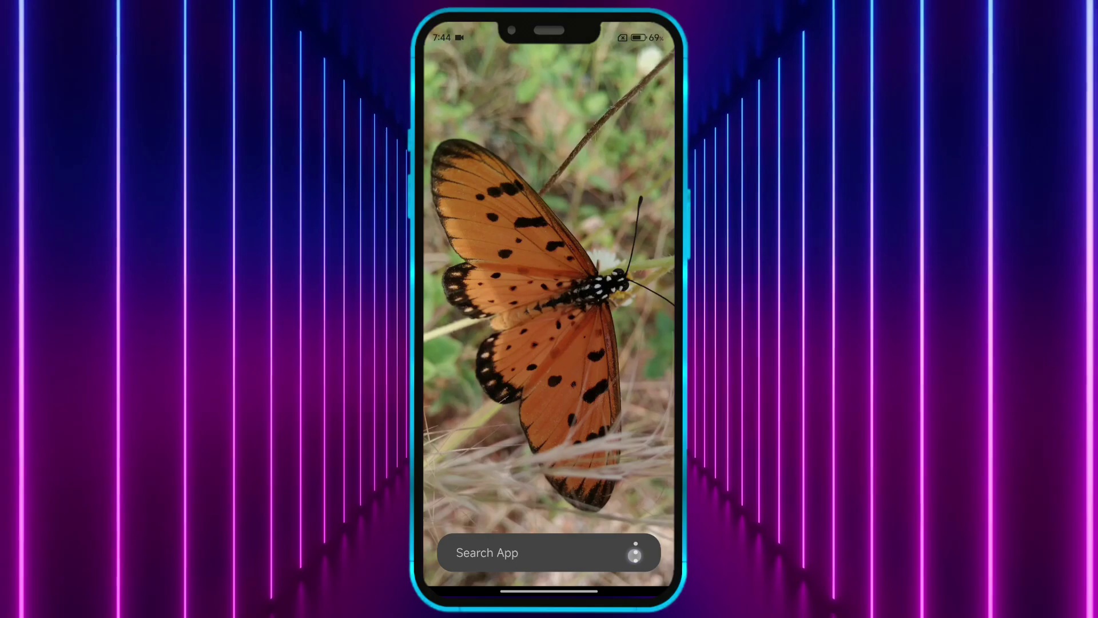
Install the GameGuardian apk from Dummy Folder via Install From File Explorer.
left_click(635, 552)
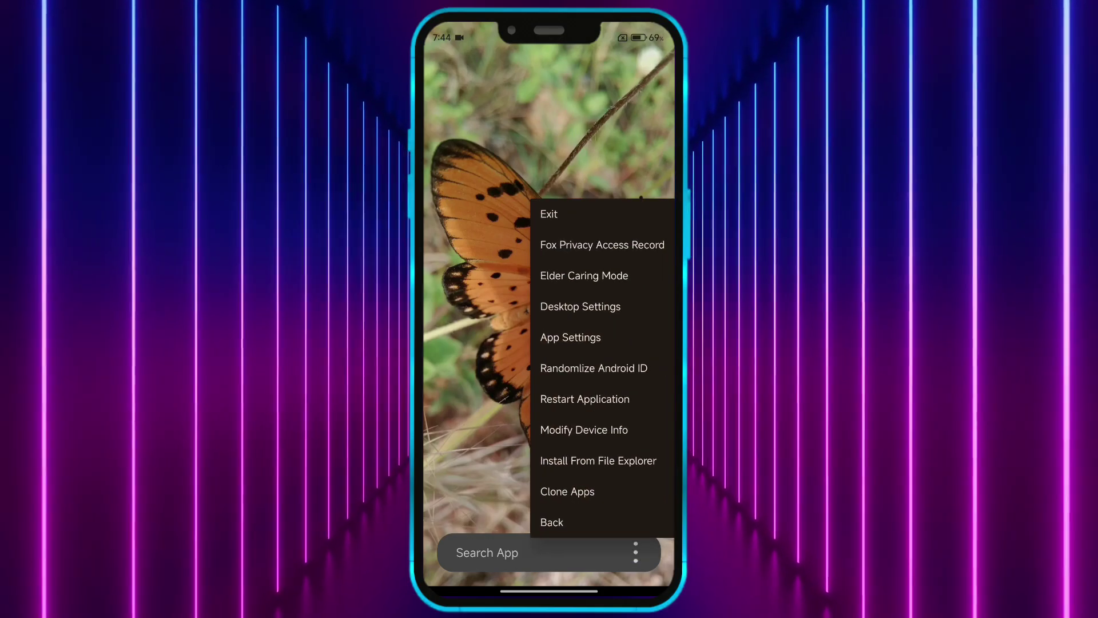
left_click(637, 459)
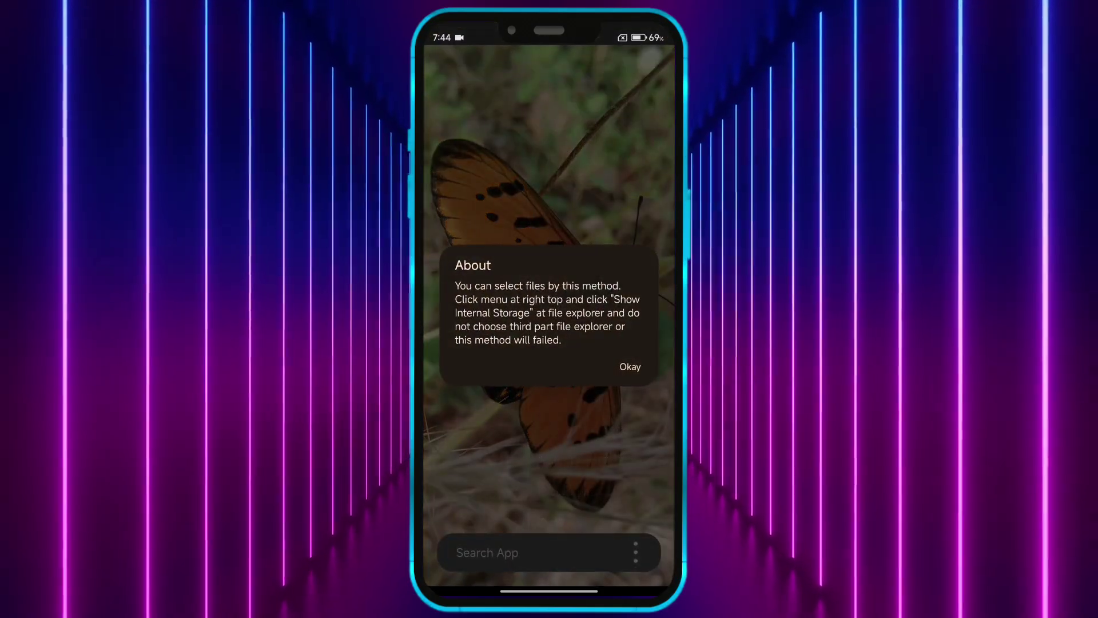
left_click(634, 370)
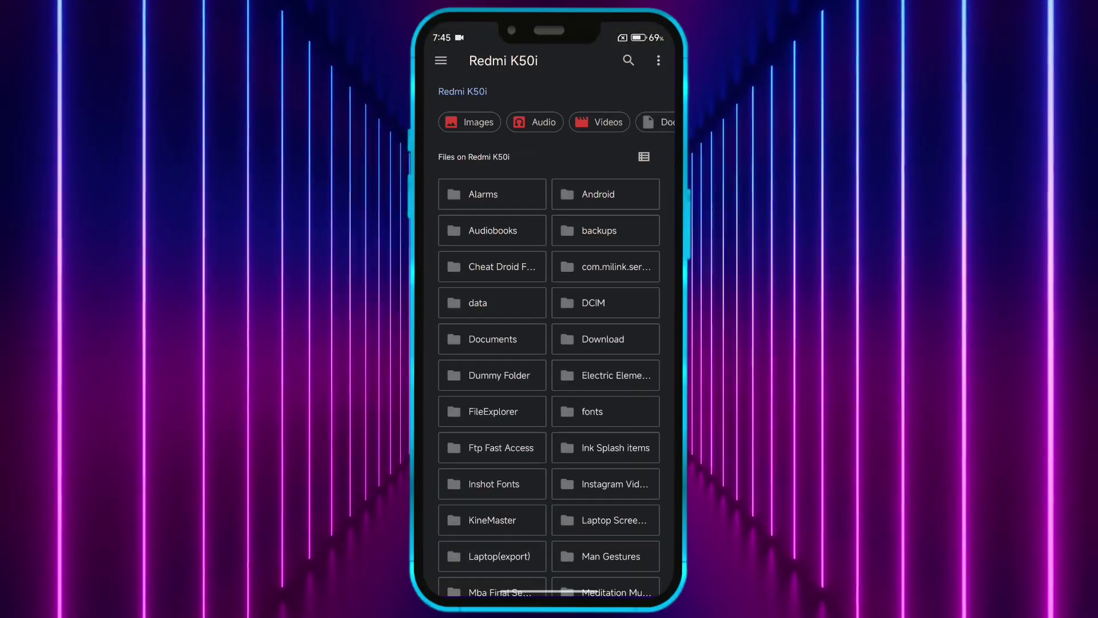
scroll(549, 344, "down", 5)
left_click(478, 132)
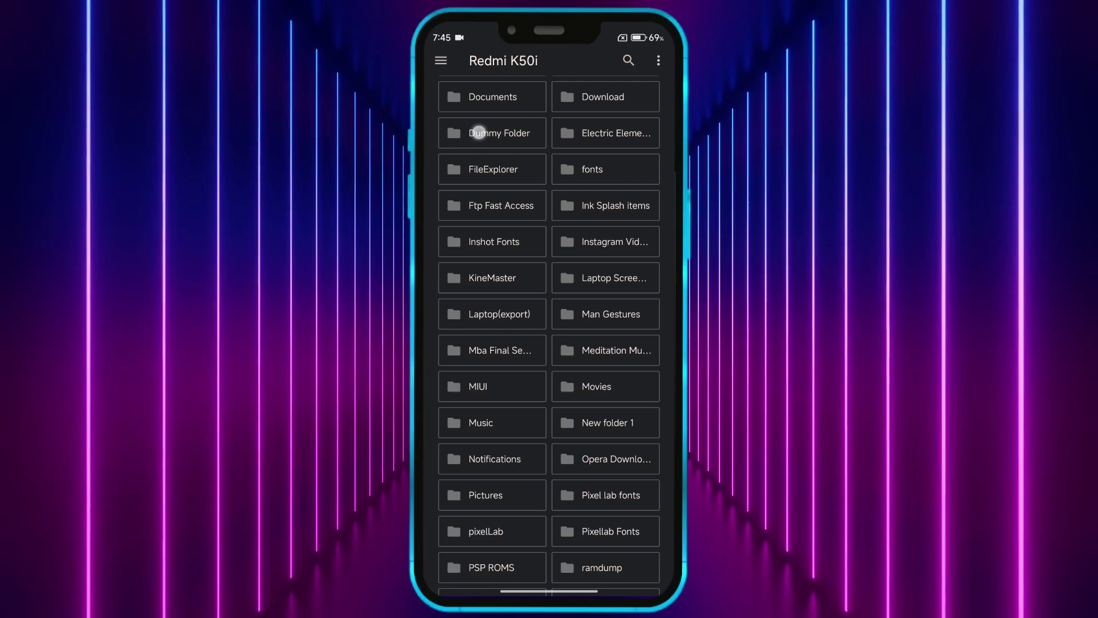
left_click(606, 148)
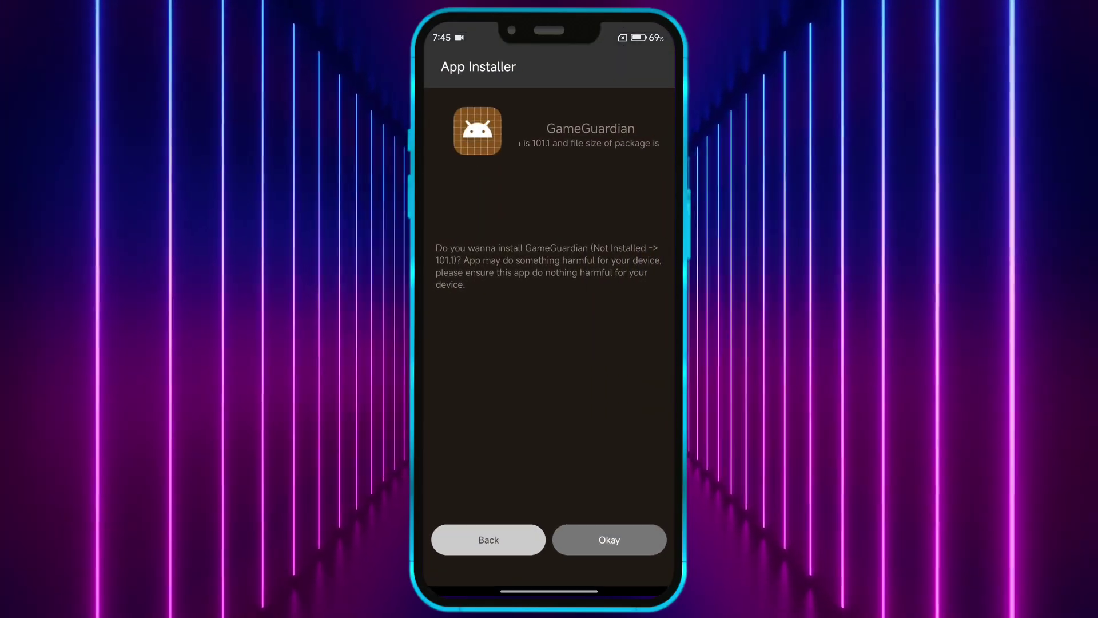
left_click(609, 542)
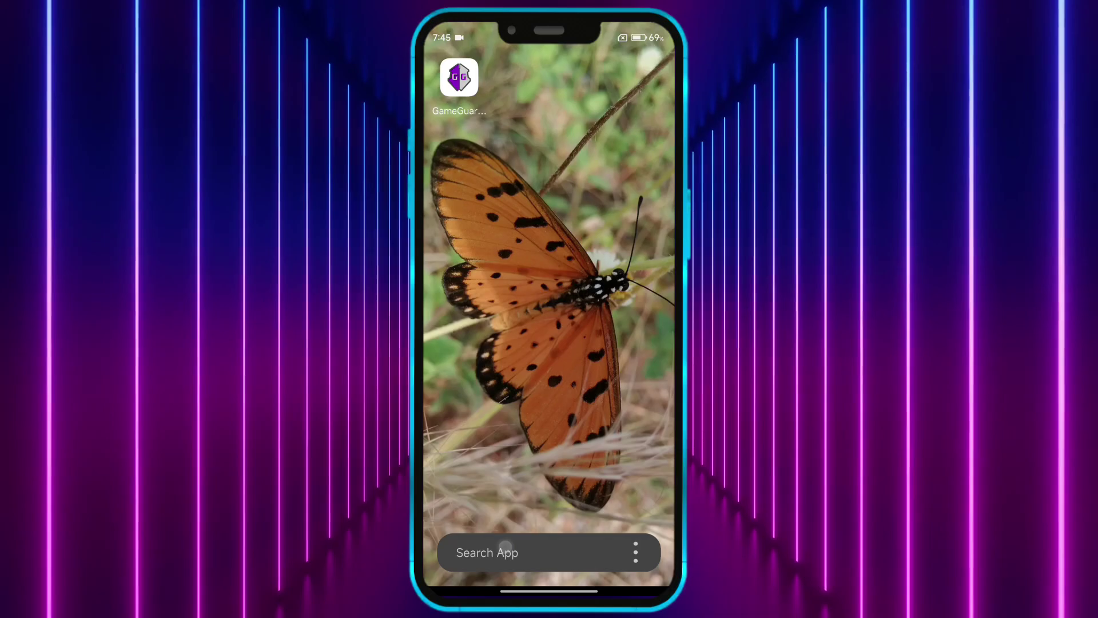
Install the hill-climbing game apk the same way from file explorer.
left_click(635, 552)
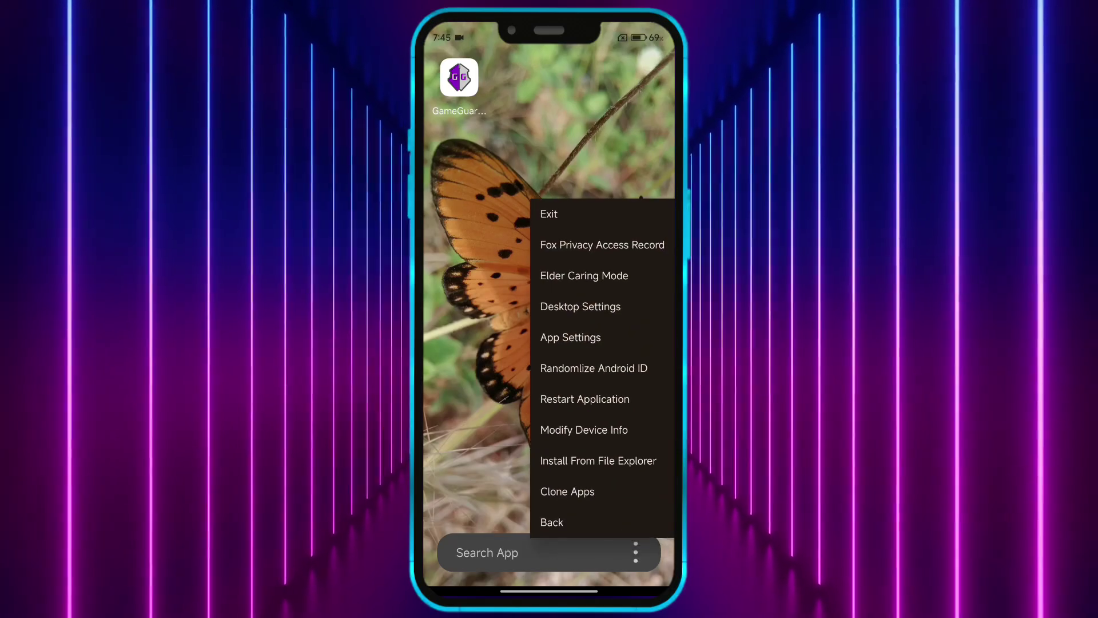
left_click(600, 461)
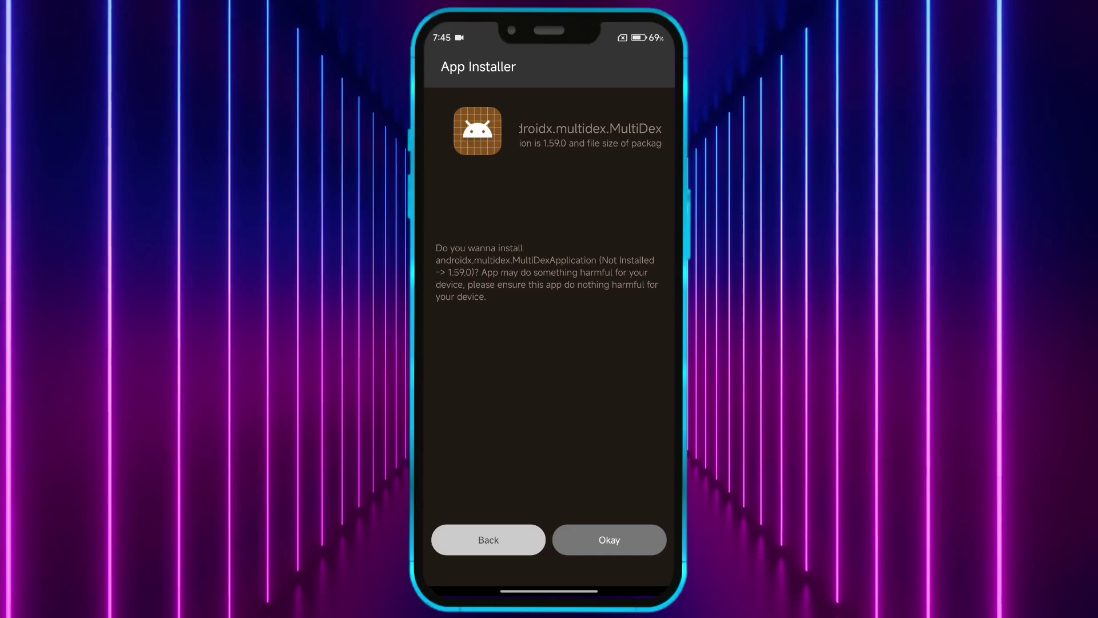
left_click(609, 540)
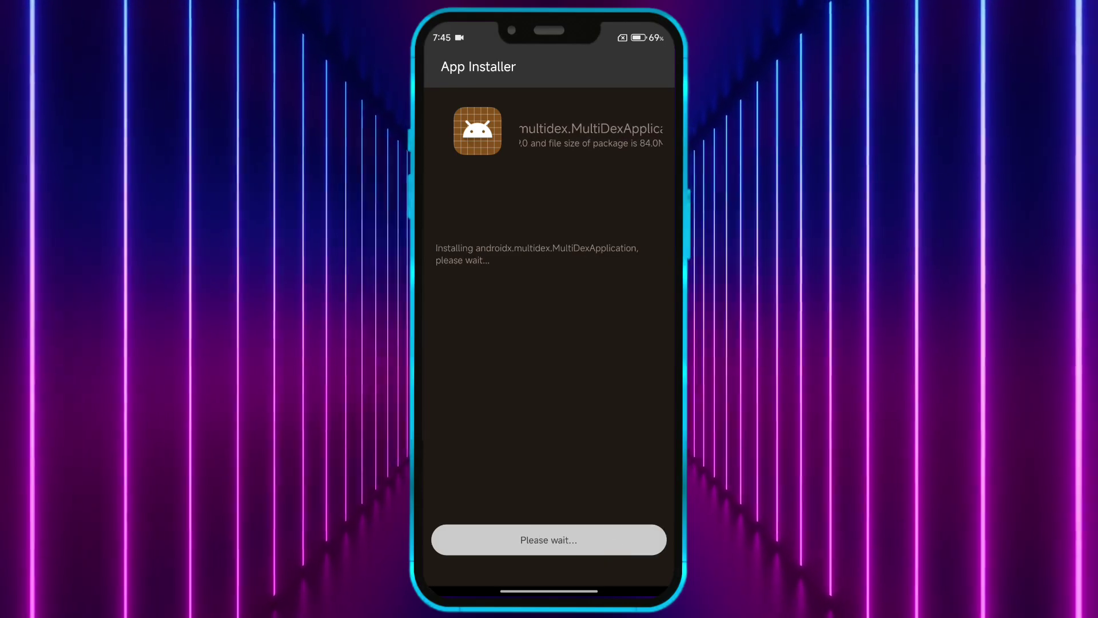
Launch GameGuardian in the virtual space in default mode and agree to the floating window permission.
left_click(500, 545)
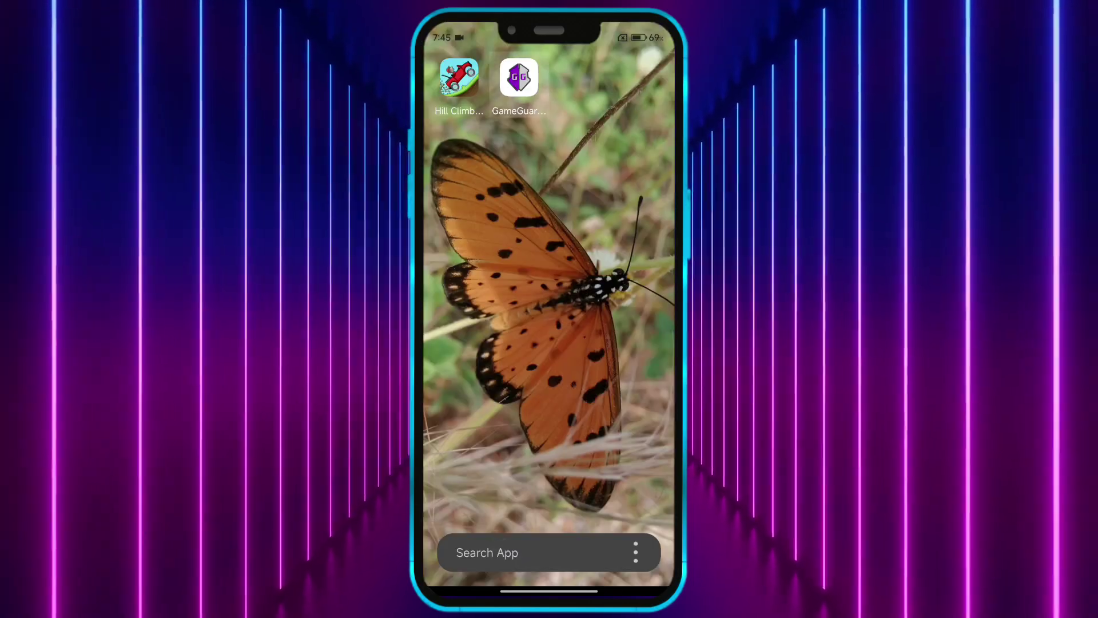
left_click(518, 77)
left_click(471, 299)
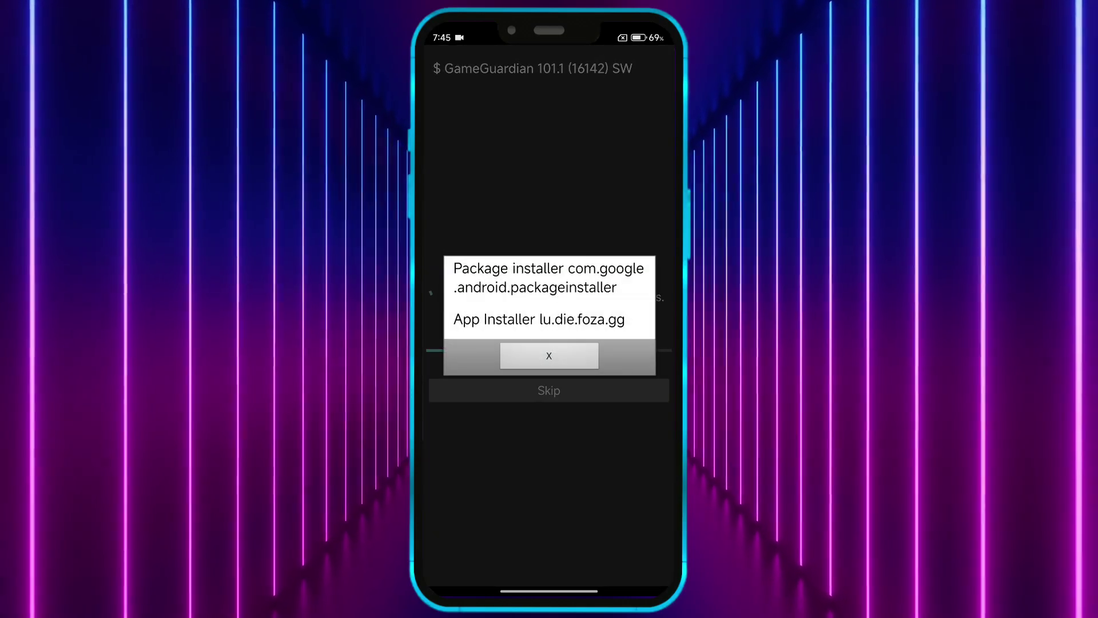
left_click(534, 318)
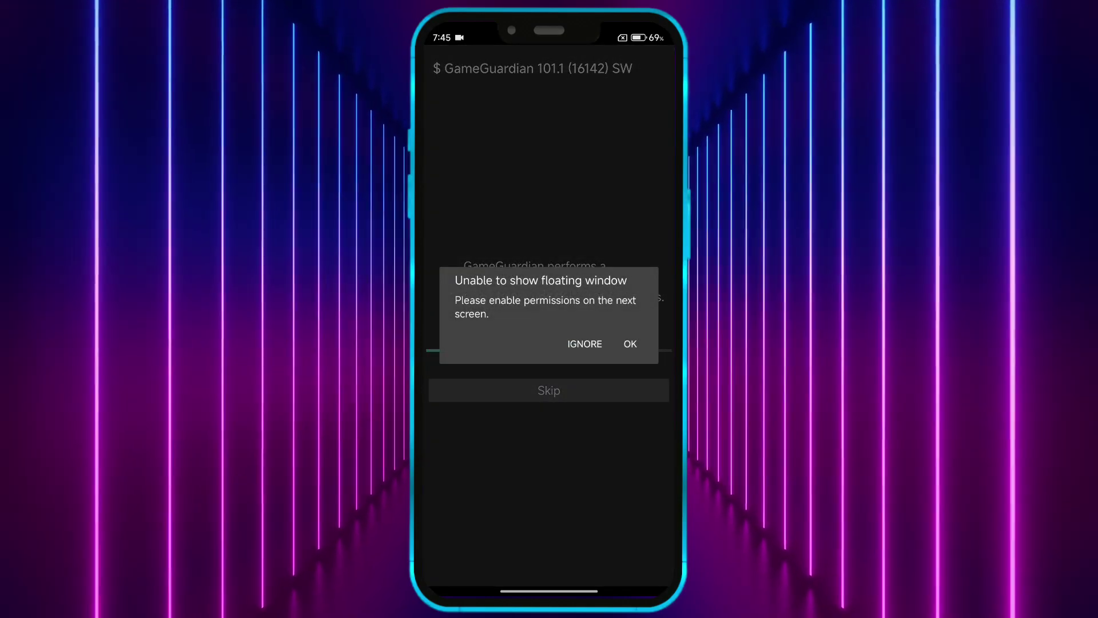
left_click(630, 346)
scroll(589, 417, "down", 10)
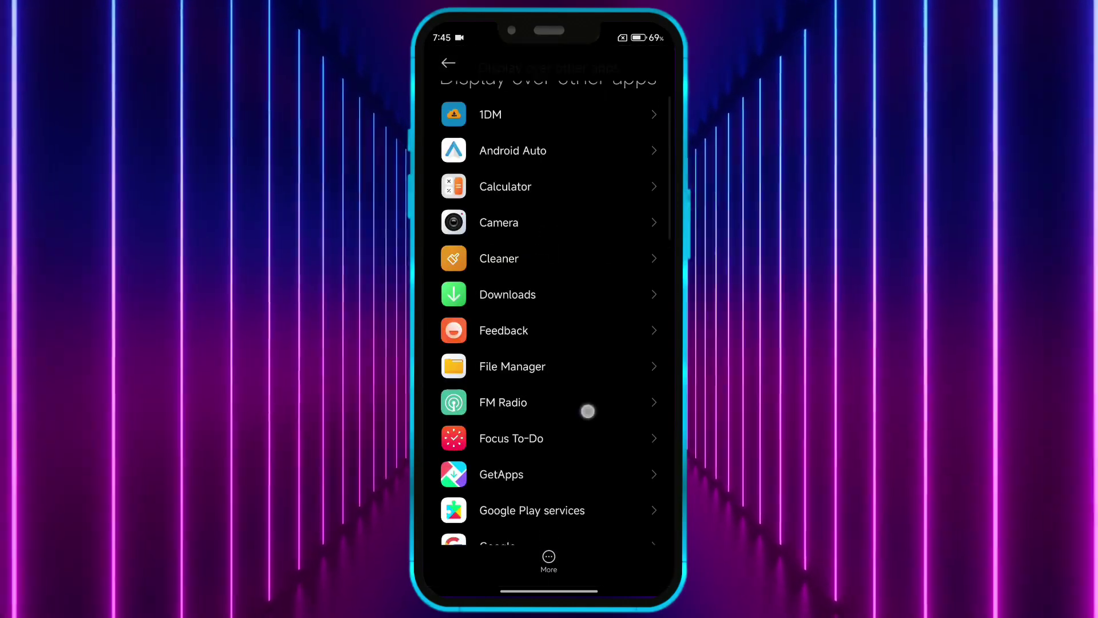
Allow SlimVXposed GG to display over other apps, then restart GameGuardian.
left_click(636, 198)
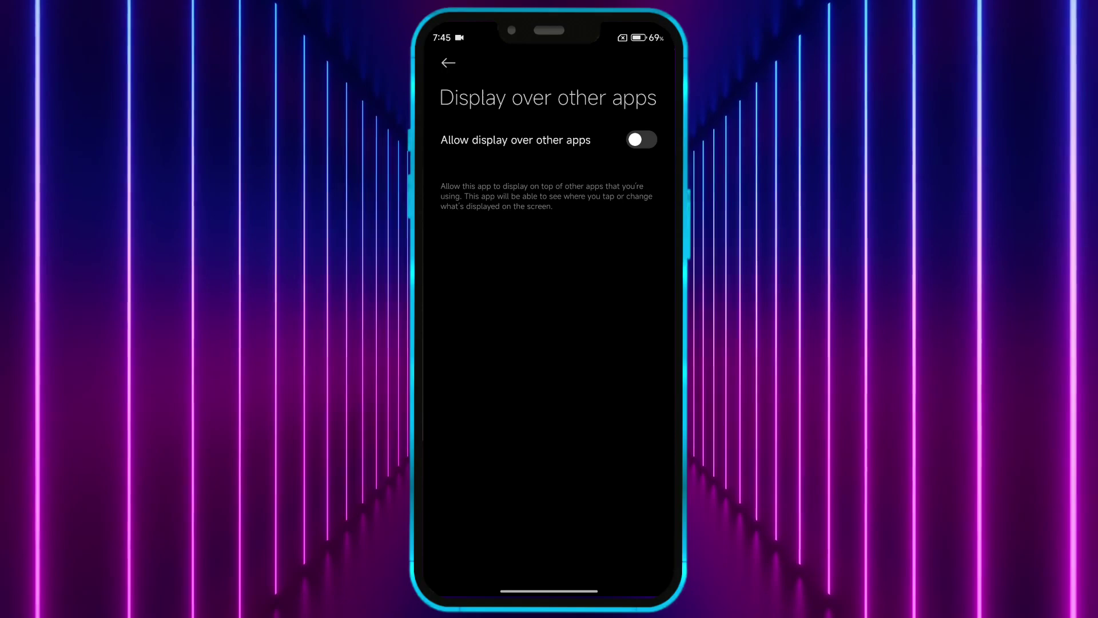
left_click(642, 139)
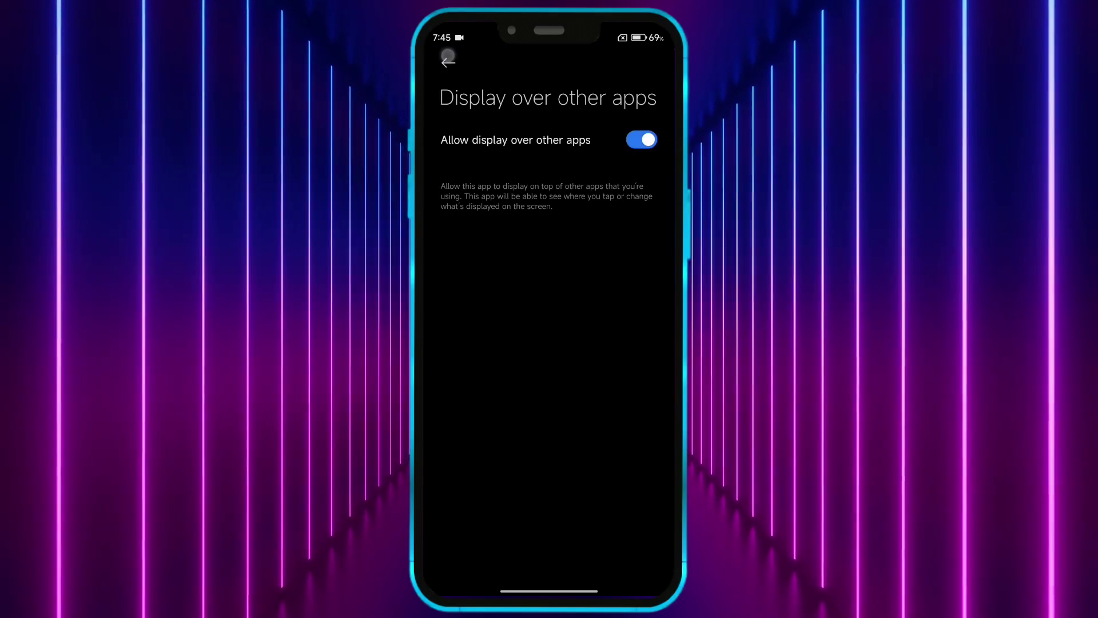
left_click(448, 57)
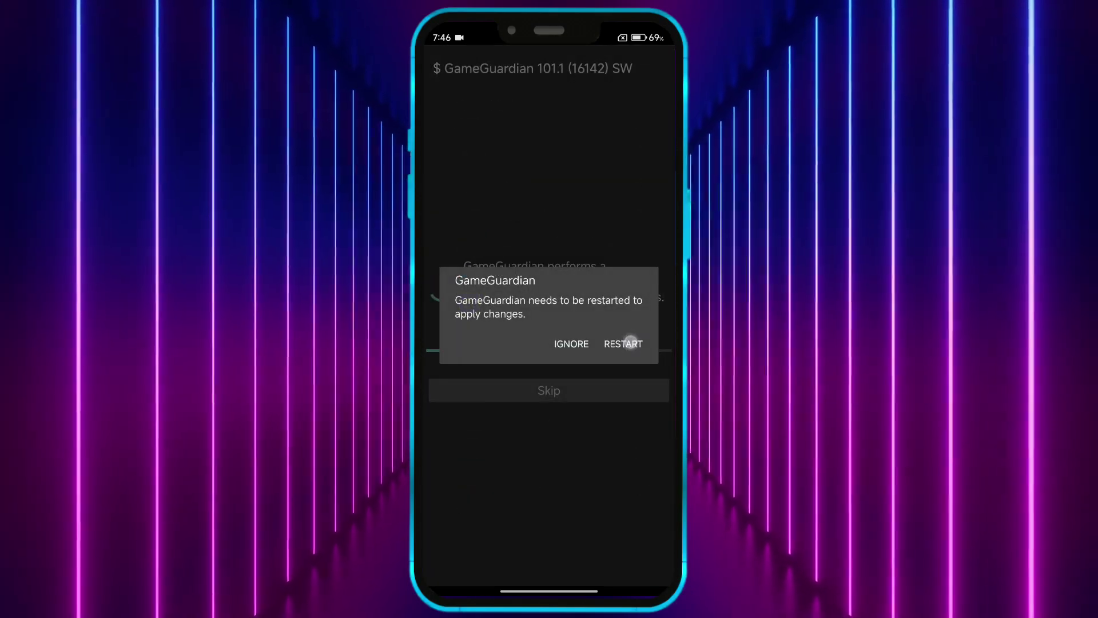
left_click(631, 343)
Reopen GameGuardian, skip and cancel its self-reinstallation, allow file access, dismiss the FAQ.
left_click(519, 78)
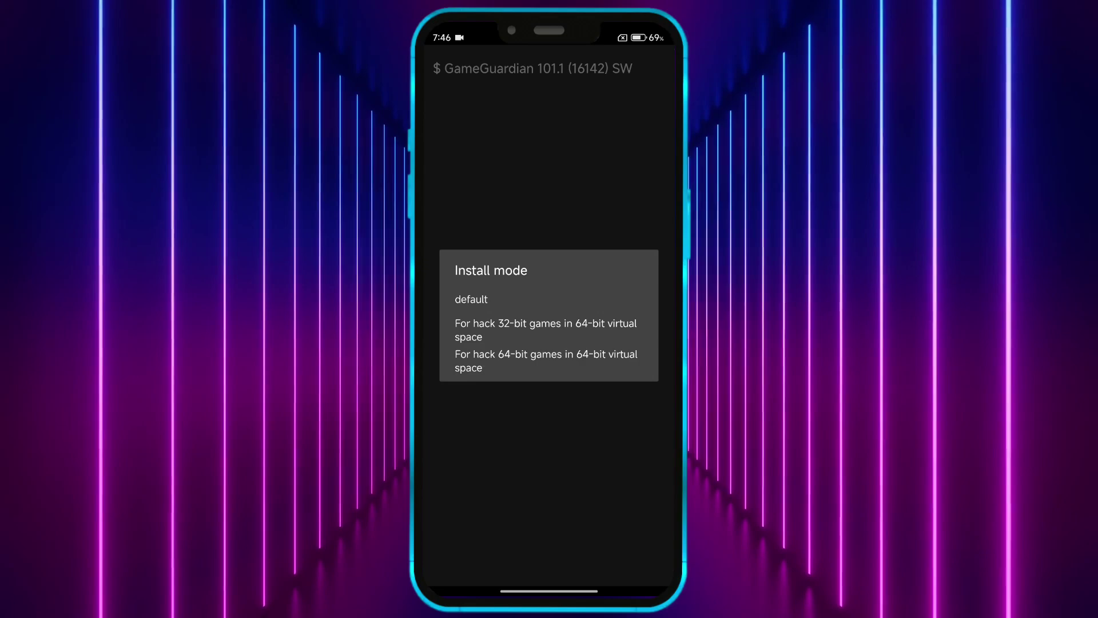
left_click(549, 297)
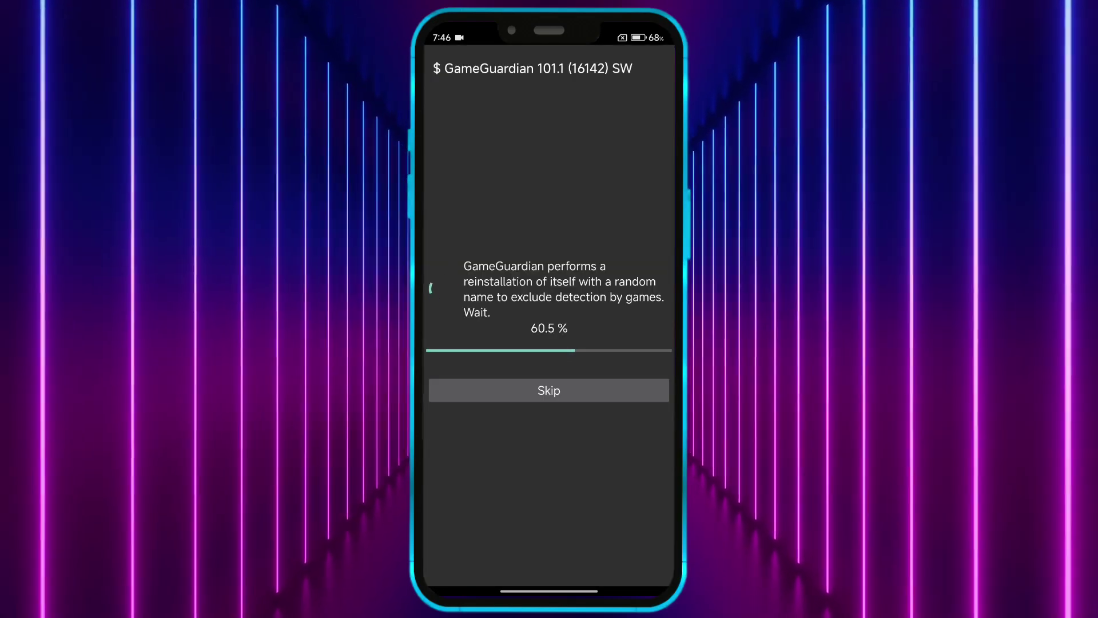
left_click(549, 390)
left_click(629, 342)
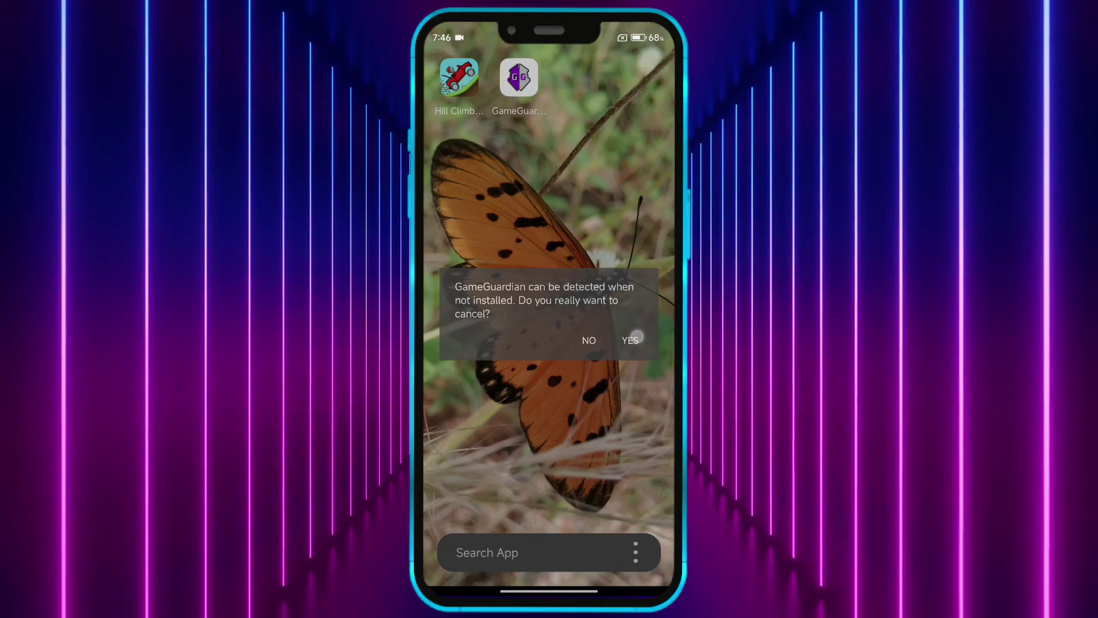
left_click(520, 76)
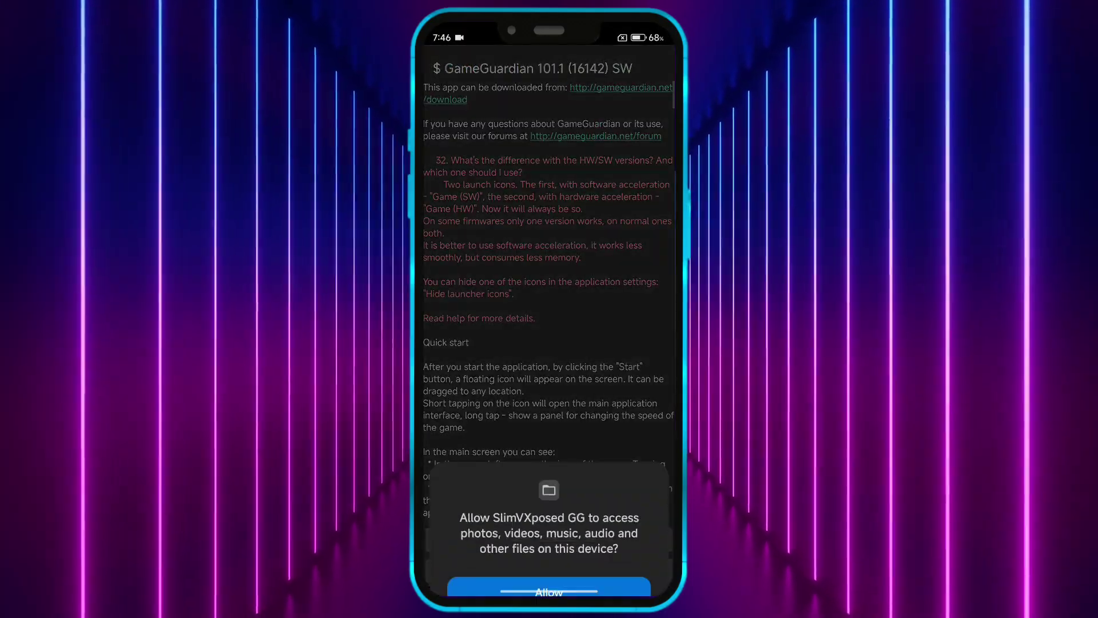
left_click(549, 508)
left_click(630, 551)
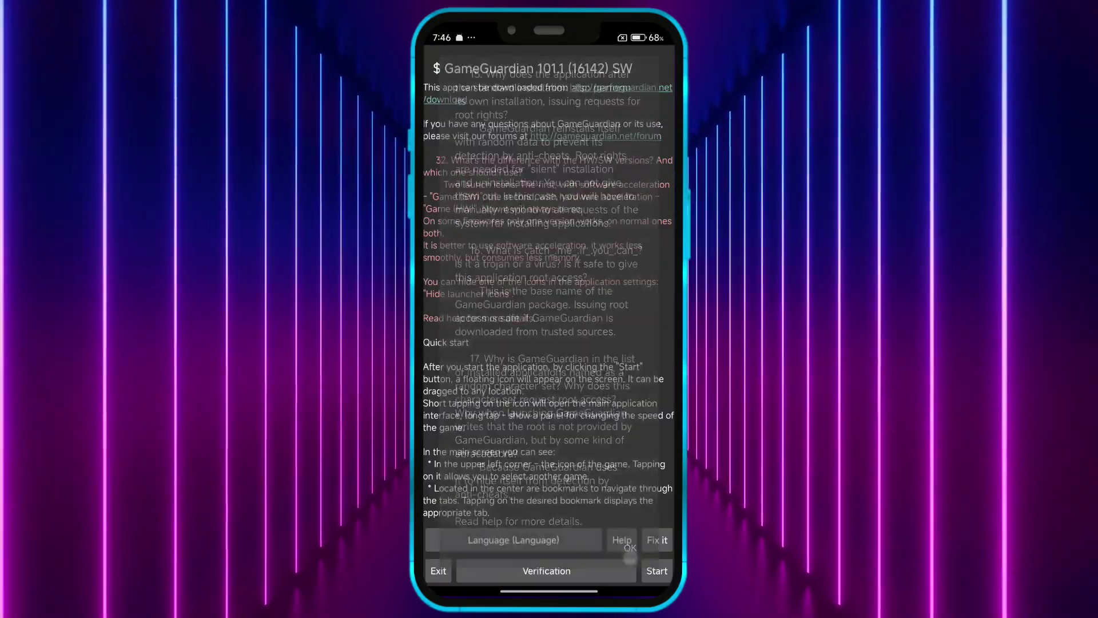
Start GameGuardian's helper, launch Hill Climb Racing and attach GameGuardian to its process.
left_click(657, 571)
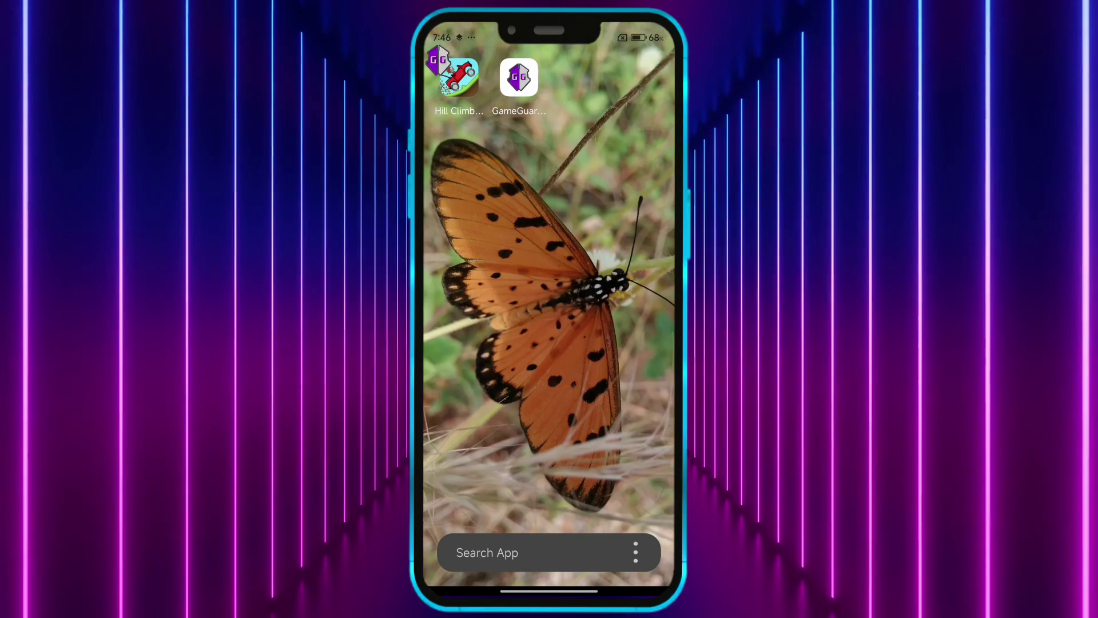
left_click(457, 77)
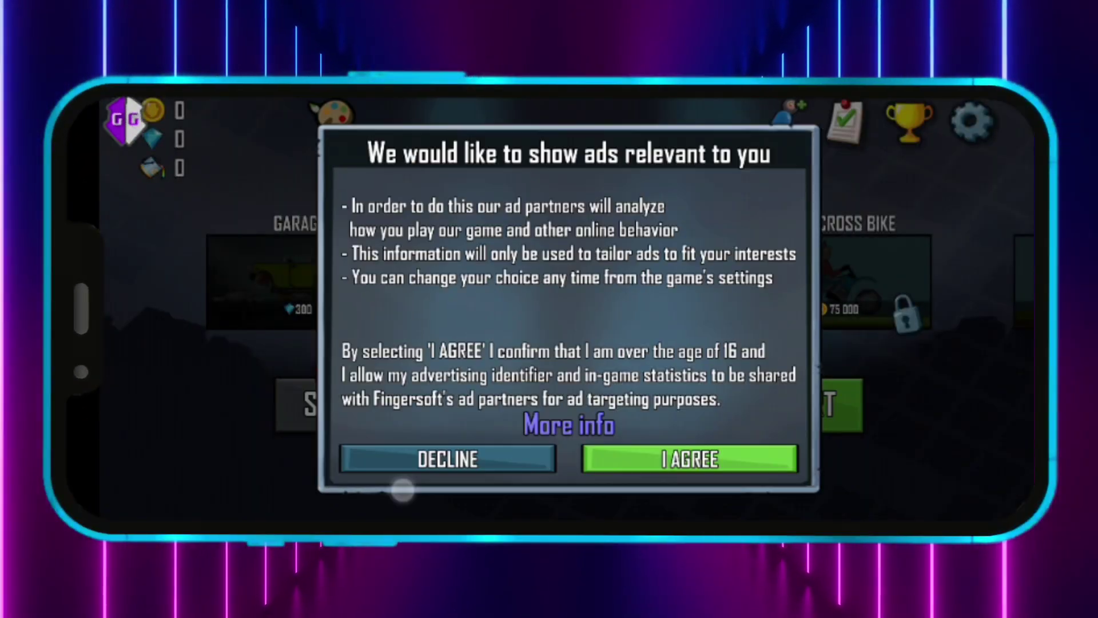
left_click(692, 456)
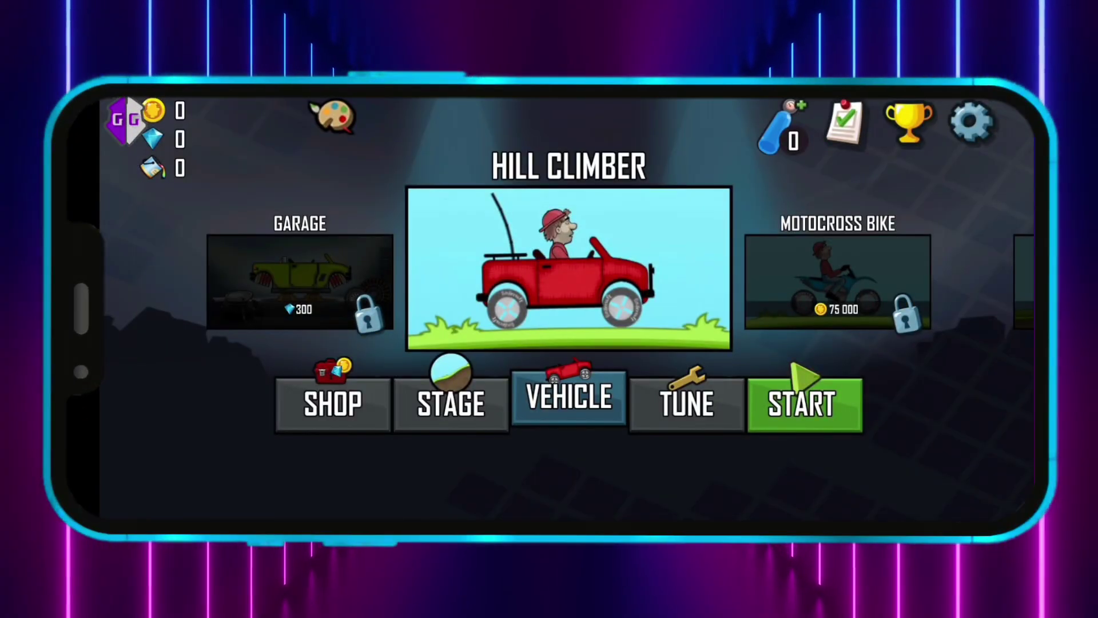
left_click(125, 120)
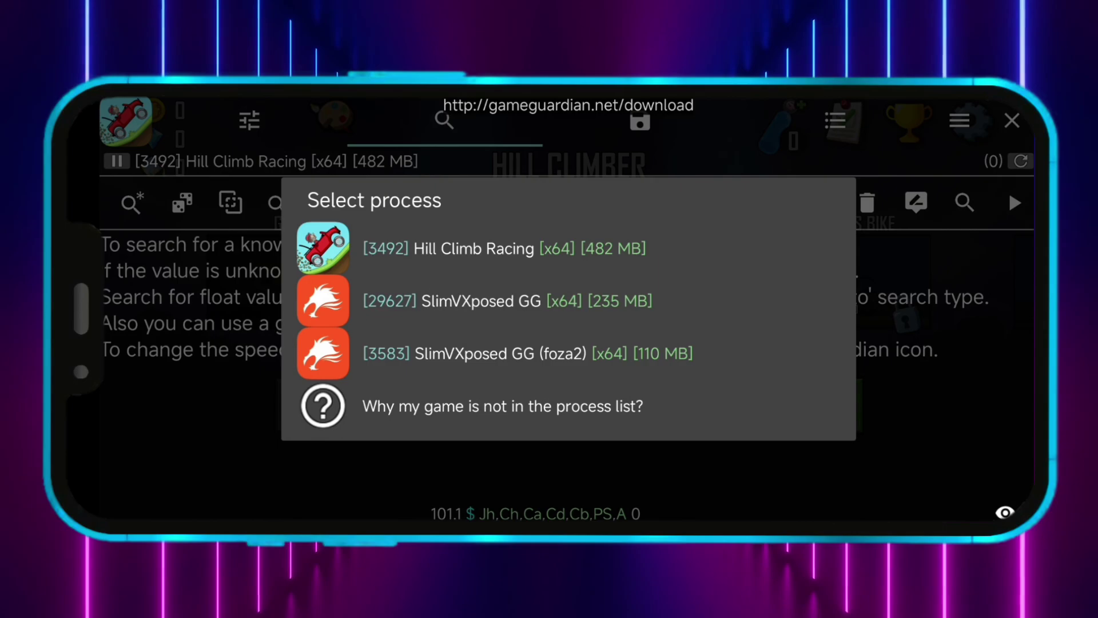
left_click(490, 253)
Start a Hill Climb Racing race and pause it at 545 coins.
left_click(117, 117)
left_click(805, 403)
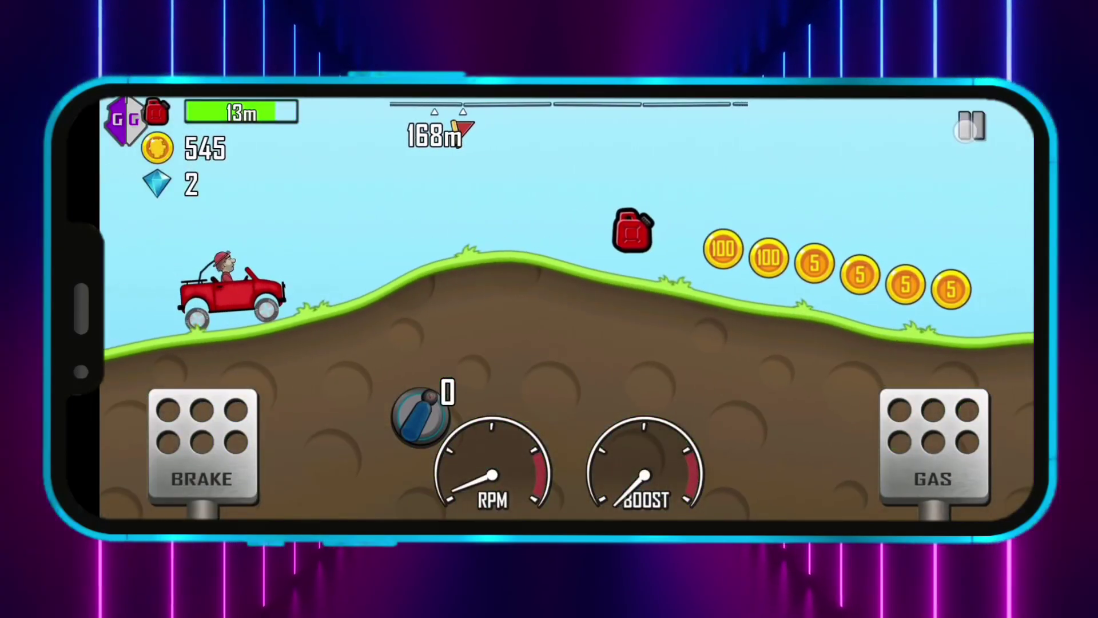
left_click(969, 127)
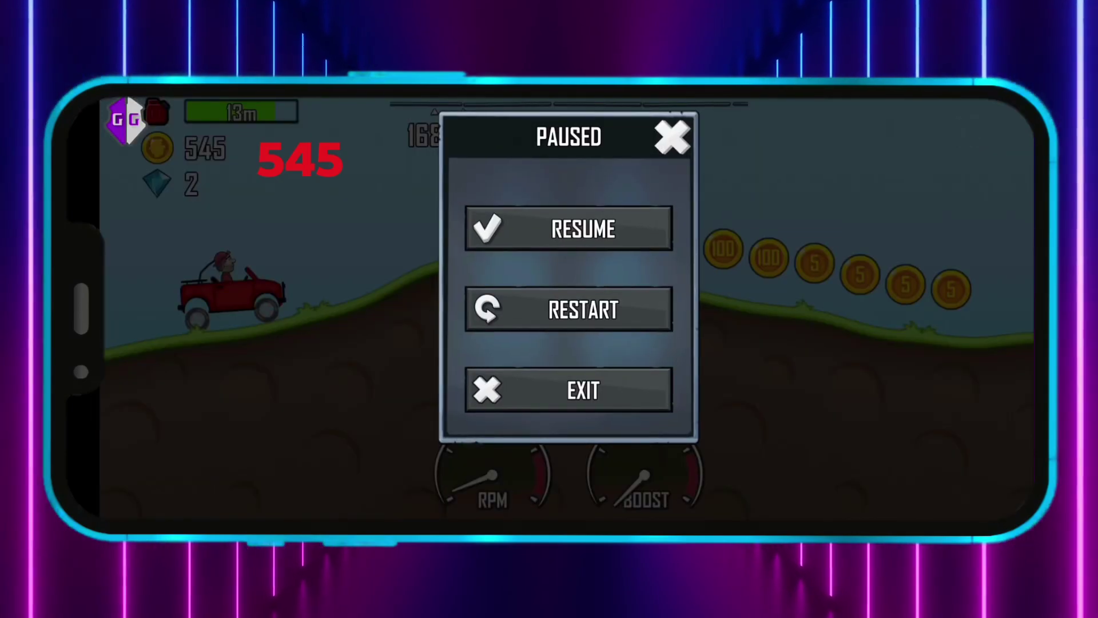
Run a Dword memory search for 545, getting 28 matches, then hide the overlay.
left_click(125, 121)
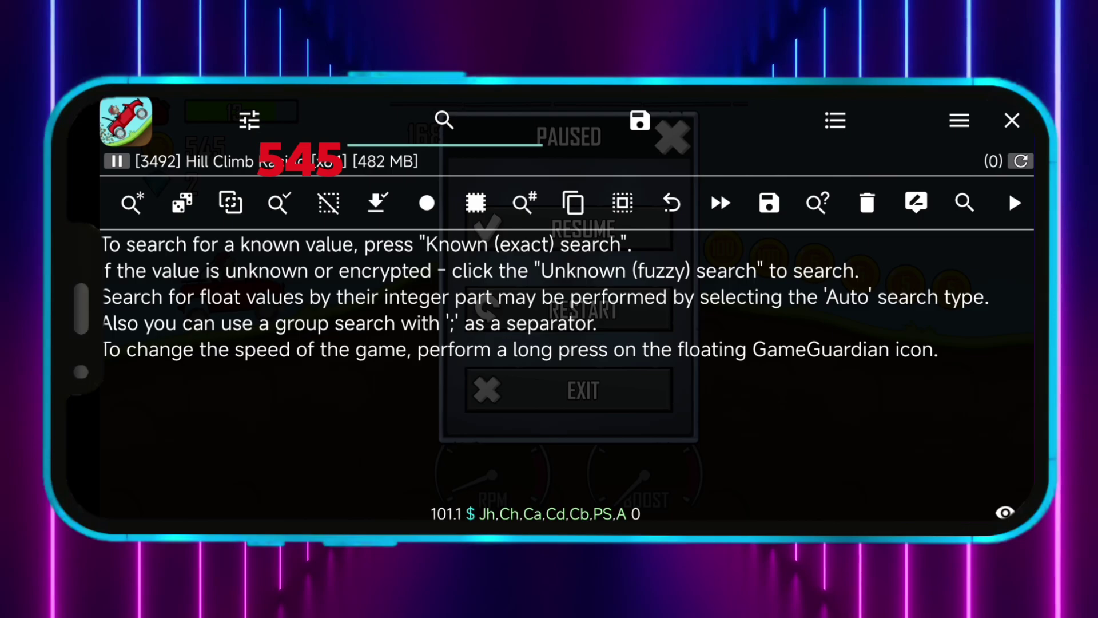
left_click(965, 203)
type("545")
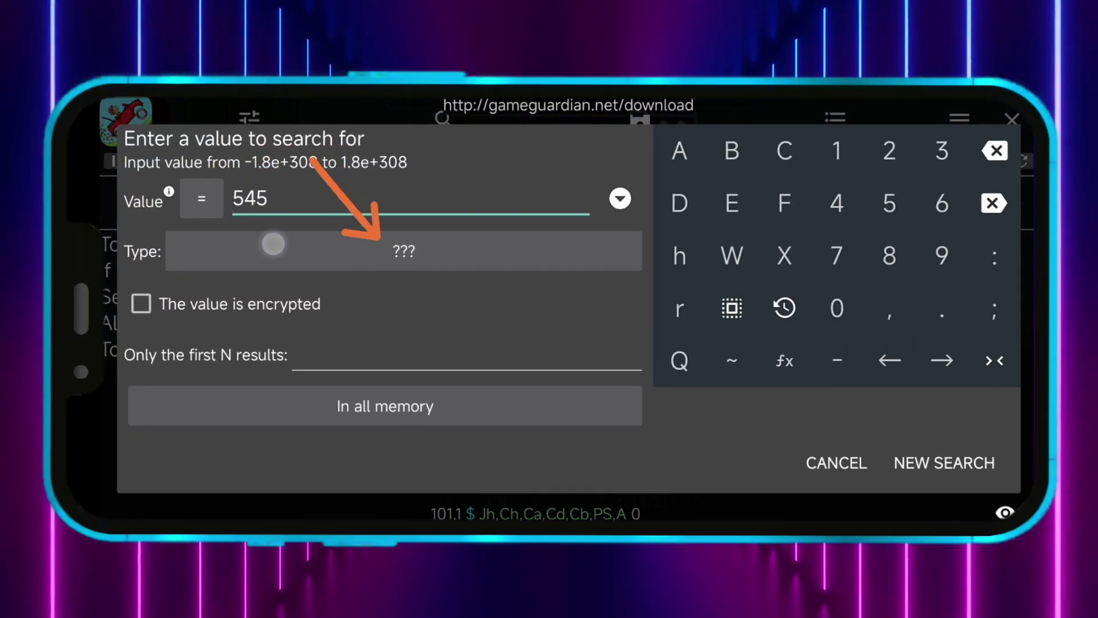
left_click(273, 244)
left_click(828, 189)
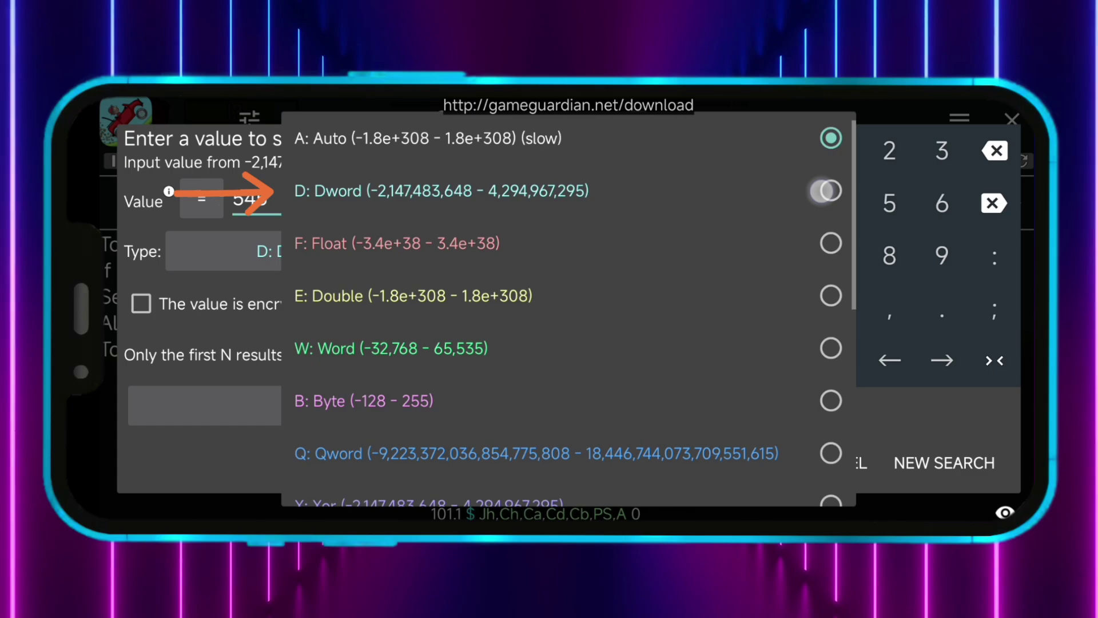
left_click(945, 462)
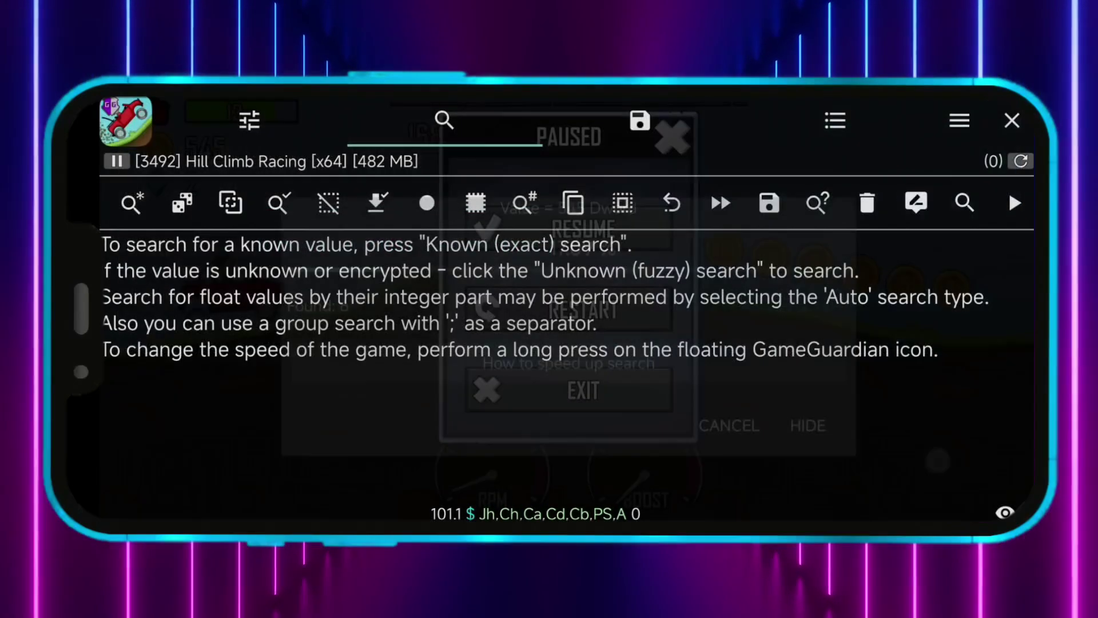
scroll(567, 365, "down", 5)
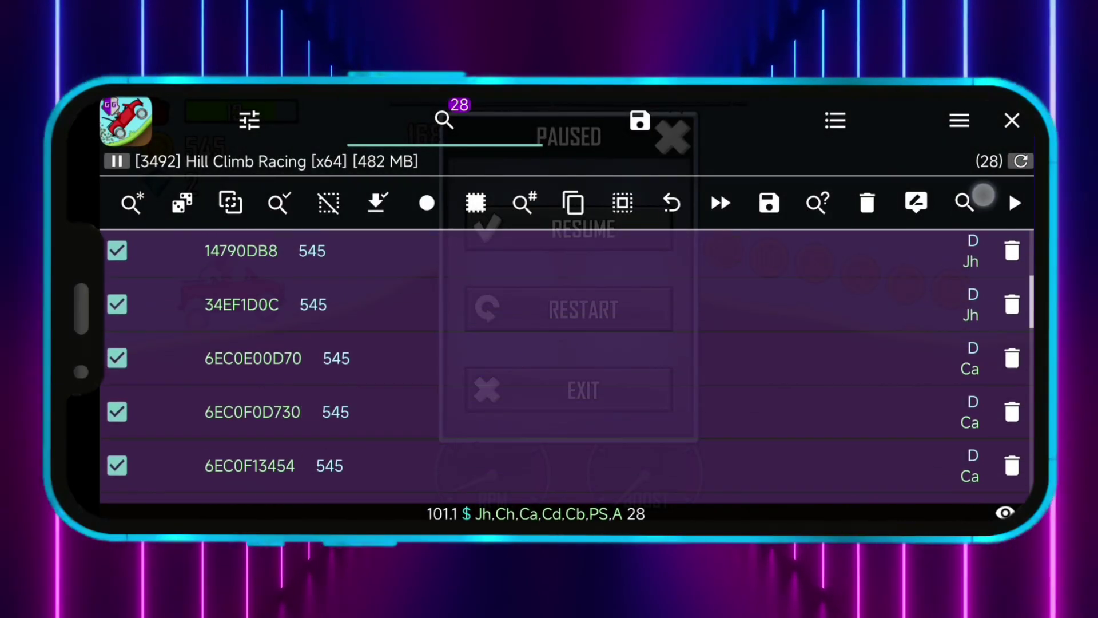
scroll(922, 466, "up", 5)
left_click(1013, 120)
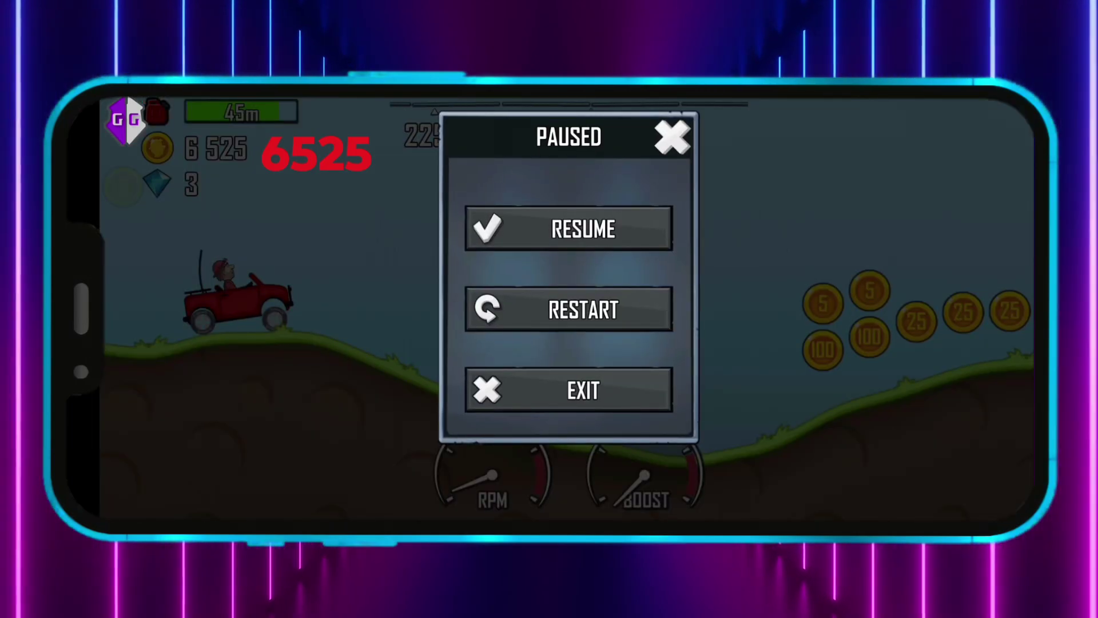
Refine the search to 6525, leaving two addresses, and set both to 1234567.
left_click(125, 119)
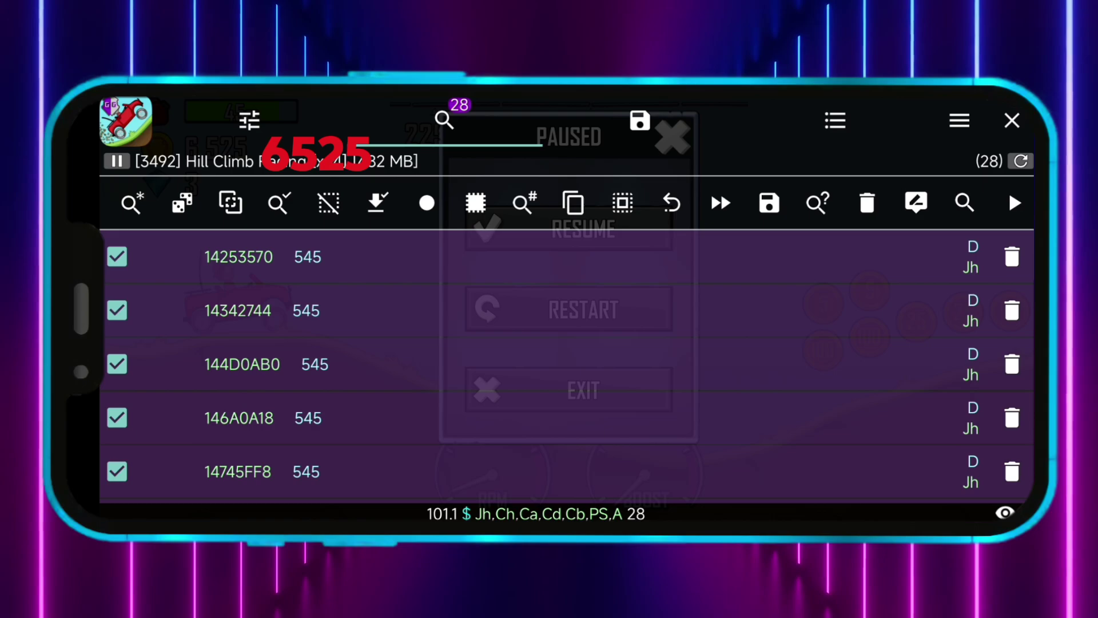
left_click(964, 202)
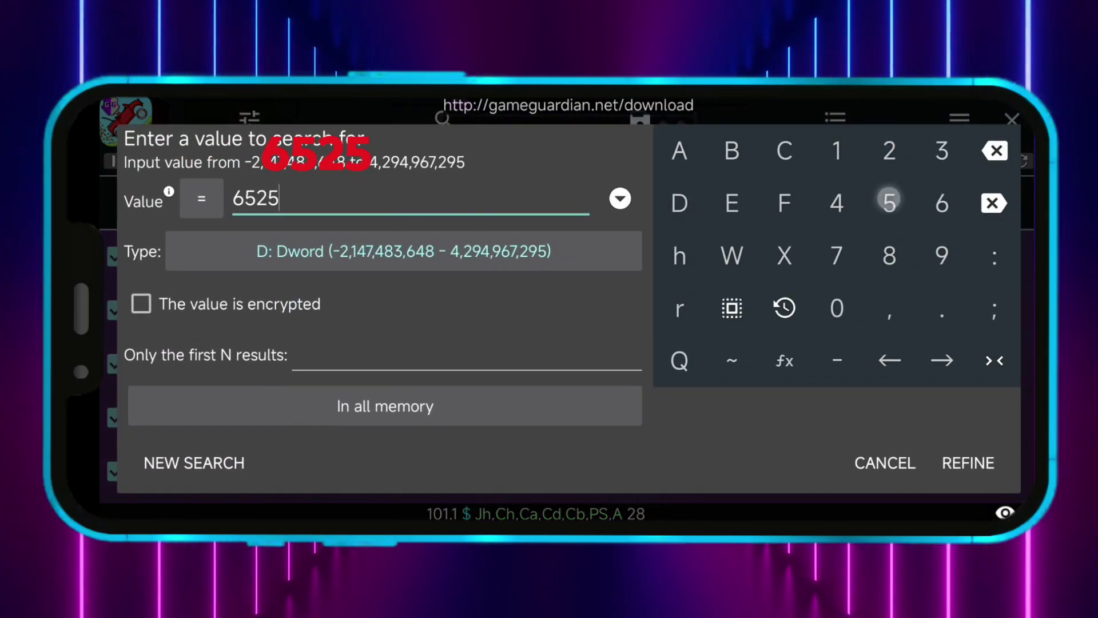
left_click(967, 463)
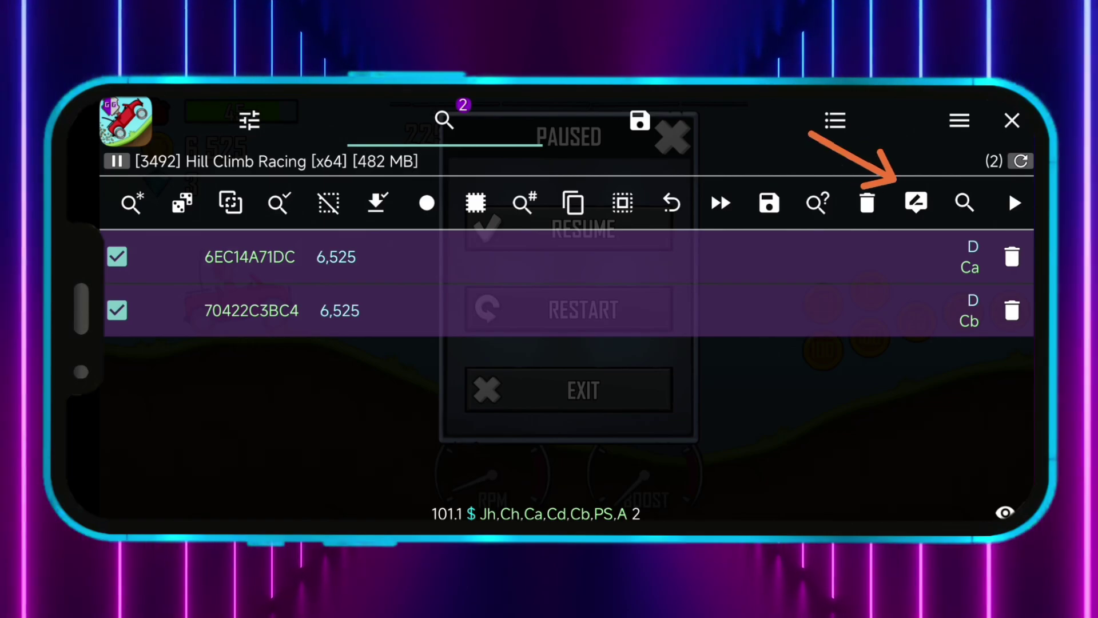
left_click(915, 202)
type("1")
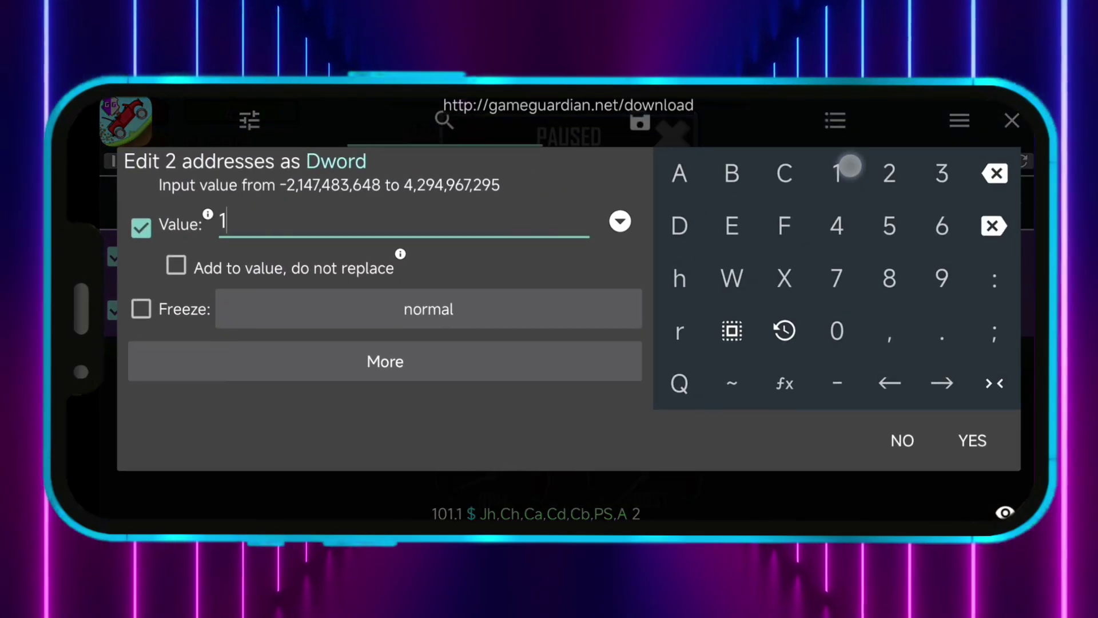
type("234567")
left_click(972, 440)
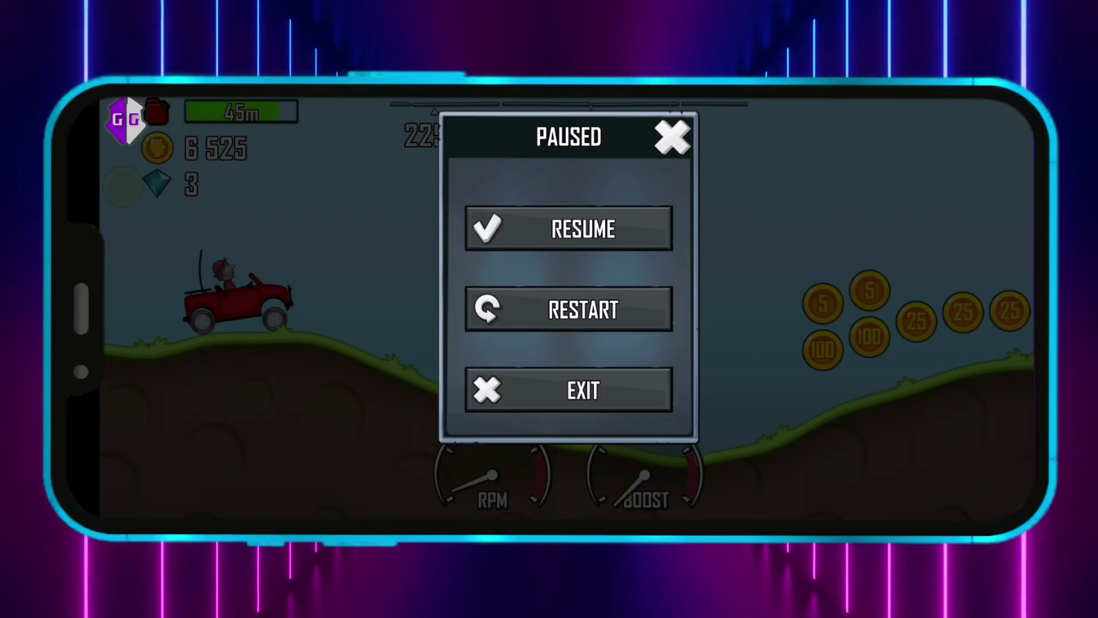
Resume the paused Hill Climb Racing race from the pause menu.
left_click(568, 228)
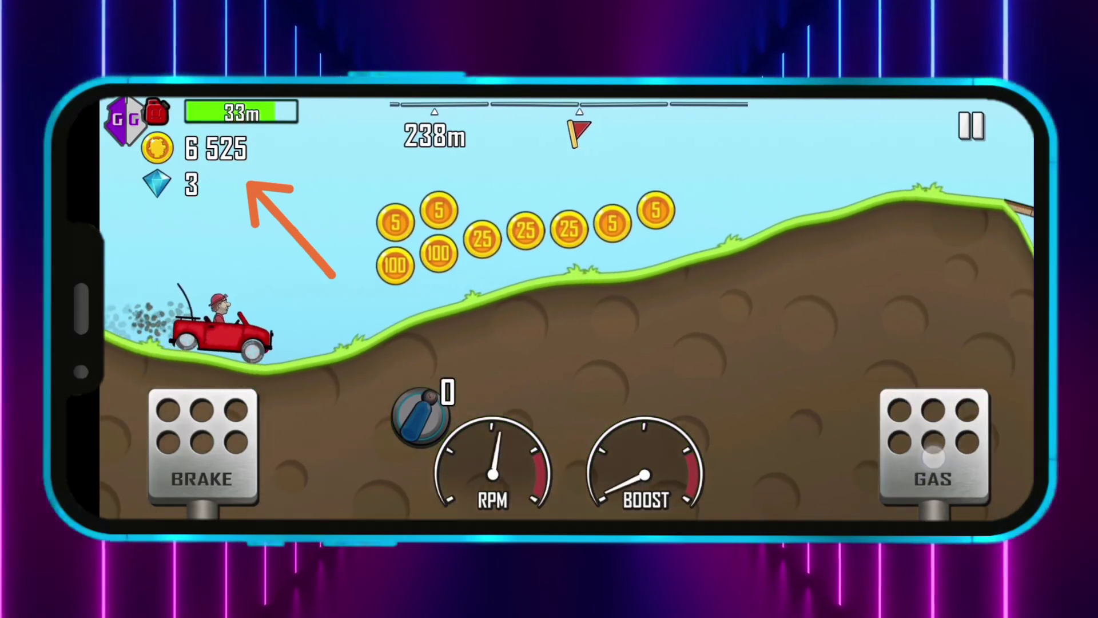